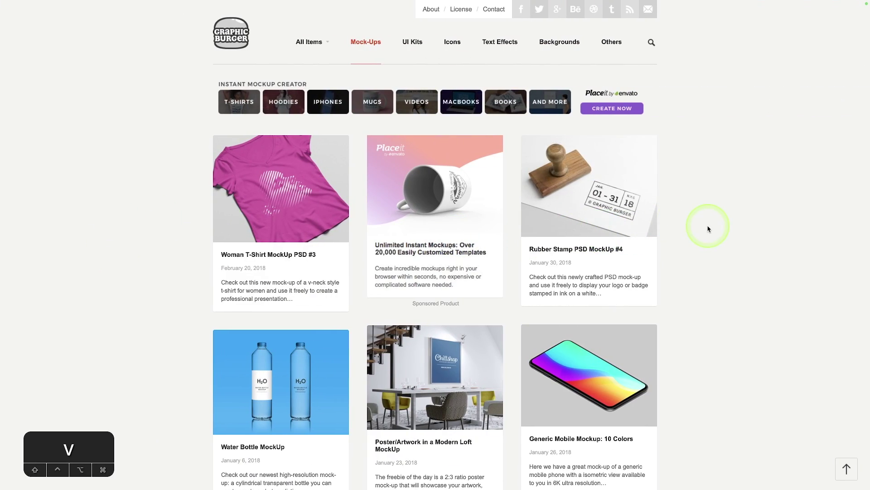
Browse the mock-ups listing and open the Generic Mobile Mockup: 10 Colors page.
scroll(709, 229, "down", 1)
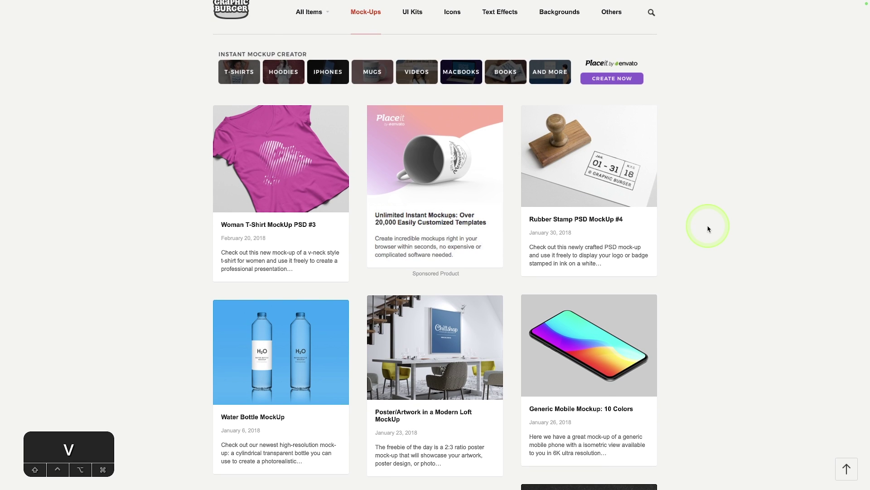
scroll(709, 229, "down", 2)
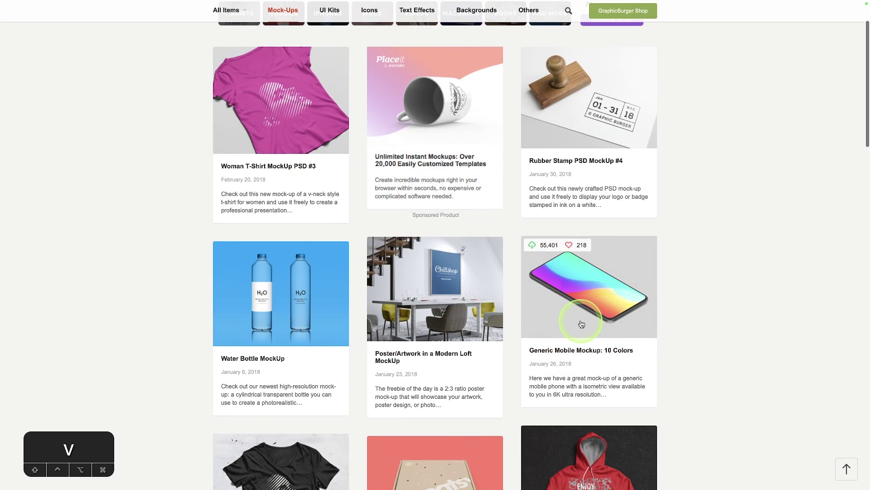
scroll(582, 324, "up", 3)
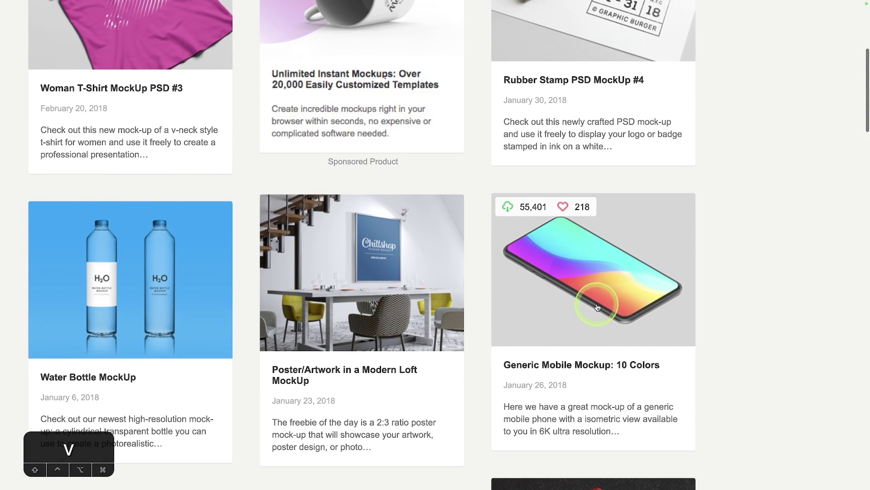
left_click(598, 298)
Look through the phone colour variations and the description on the mockup's page.
scroll(371, 289, "down", 4)
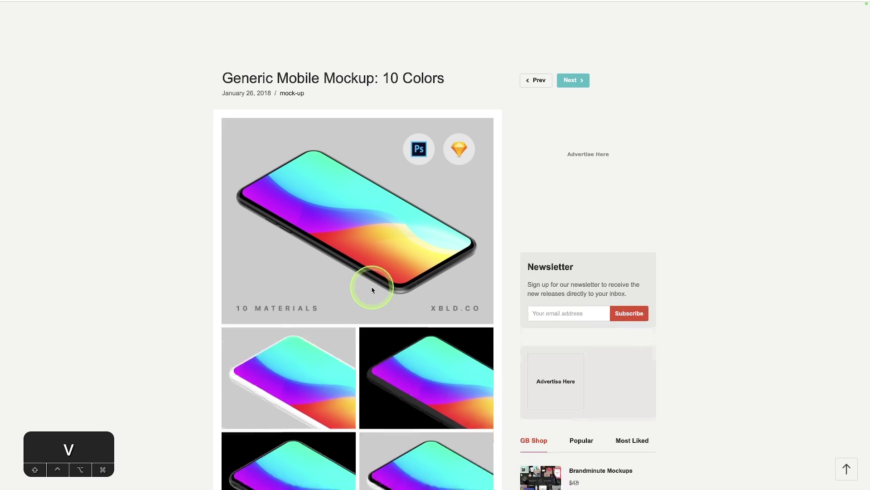
scroll(359, 170, "up", 3)
scroll(363, 175, "down", 8)
scroll(362, 175, "down", 10)
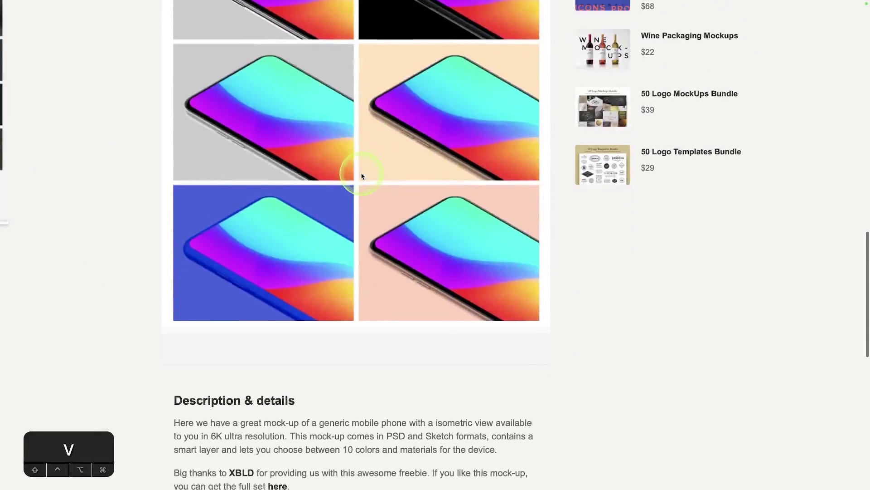
scroll(362, 176, "up", 10)
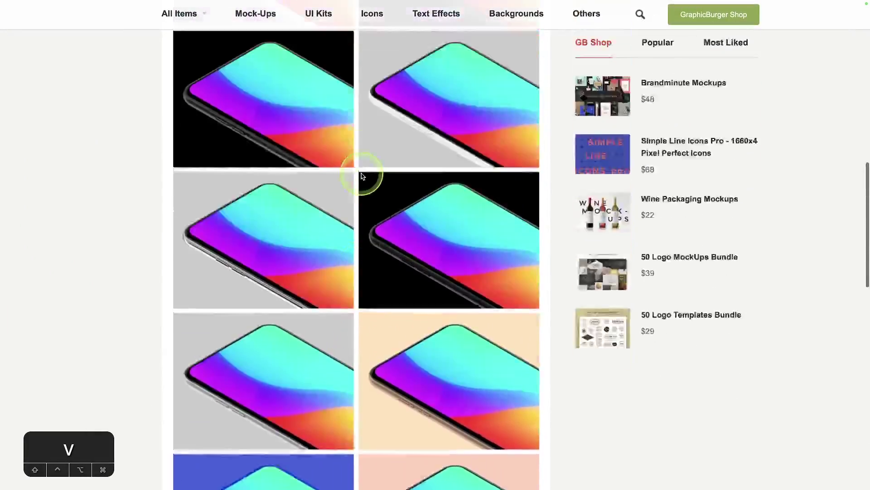
scroll(362, 175, "up", 5)
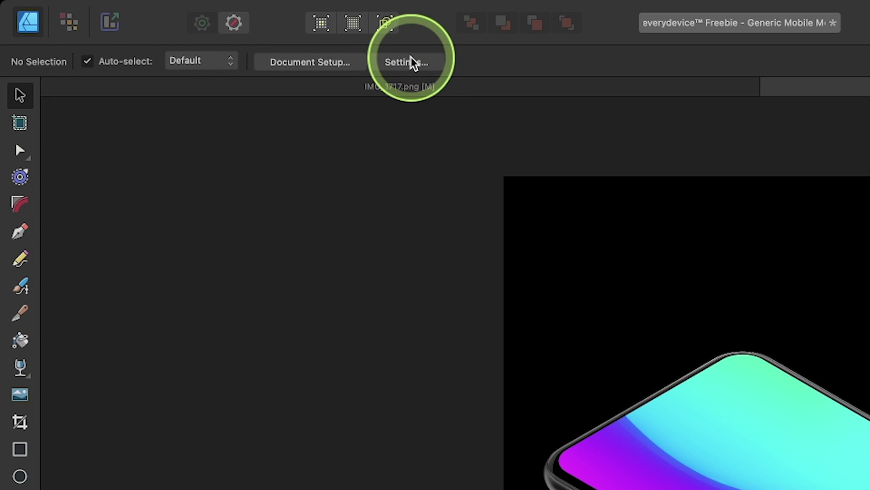
Check the option for importing PSD smart objects where possible in Affinity Designer's general settings, and close the settings.
left_click(411, 62)
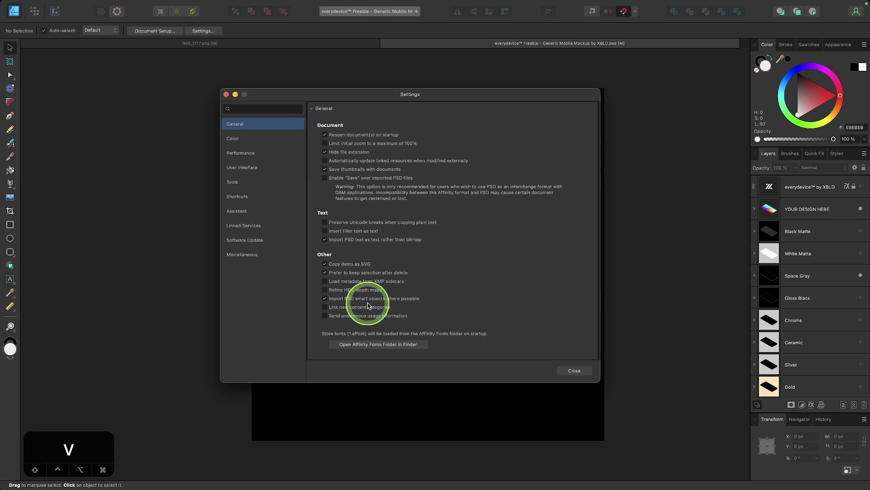
left_click(575, 370)
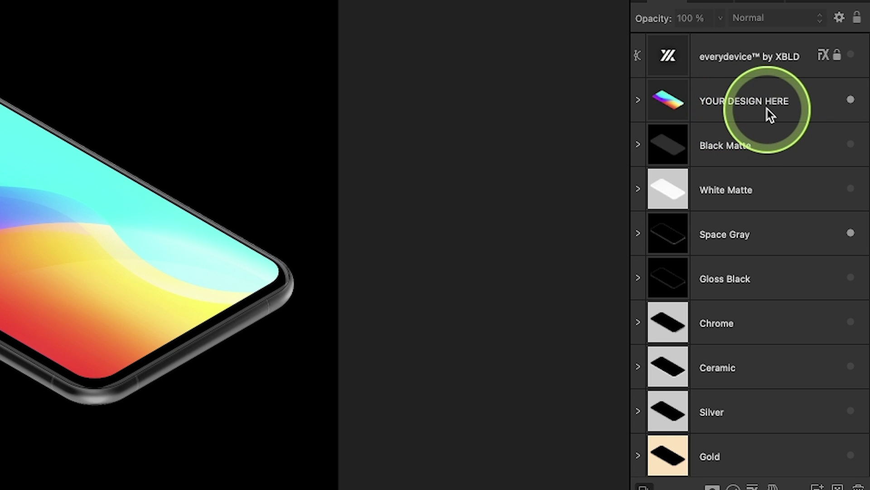
Expand the YOUR DESIGN HERE group and open its Full embedded document for editing.
left_click(642, 101)
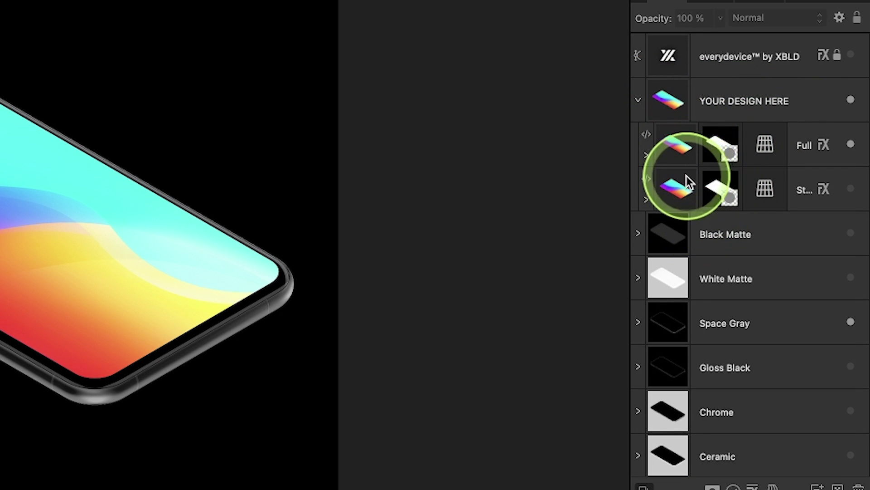
left_click(675, 149)
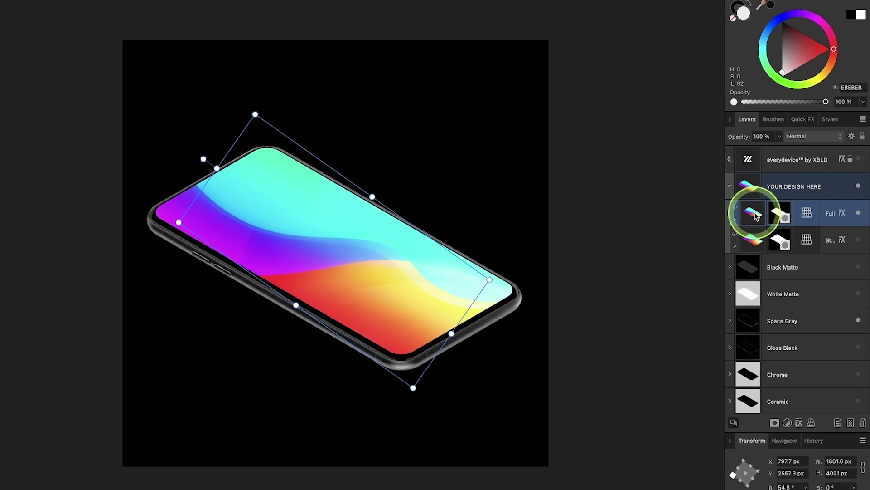
key("v")
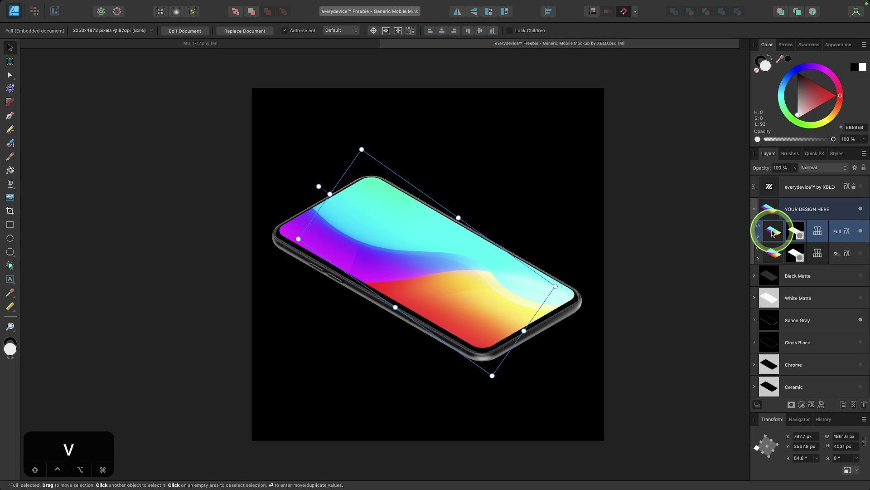
double_click(773, 233)
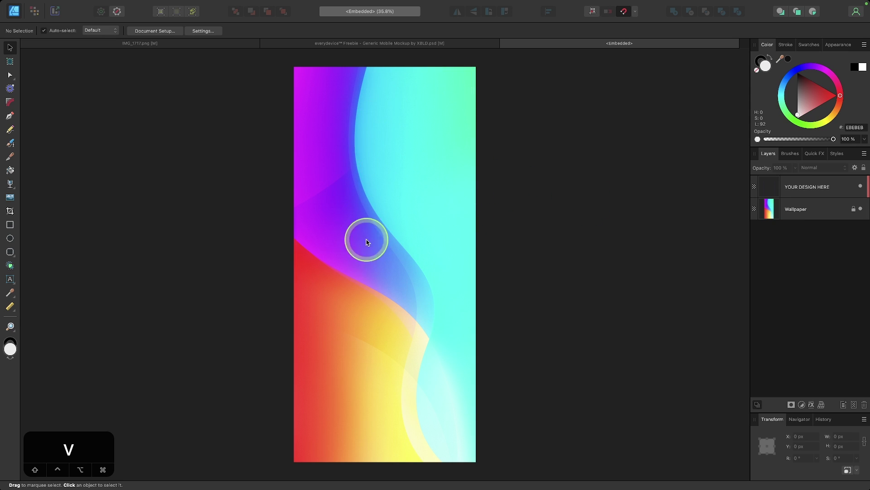
Compare the phone mockup with its embedded design document, ending in the embedded document.
left_click(437, 42)
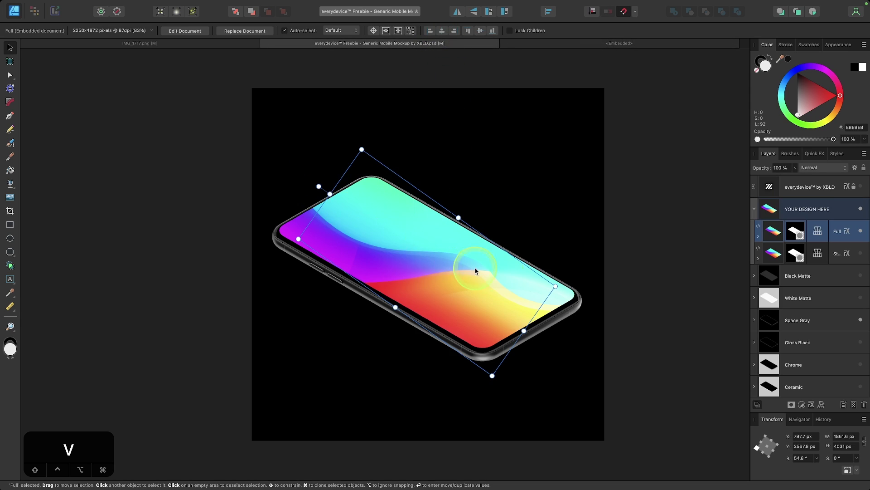
left_click(643, 220)
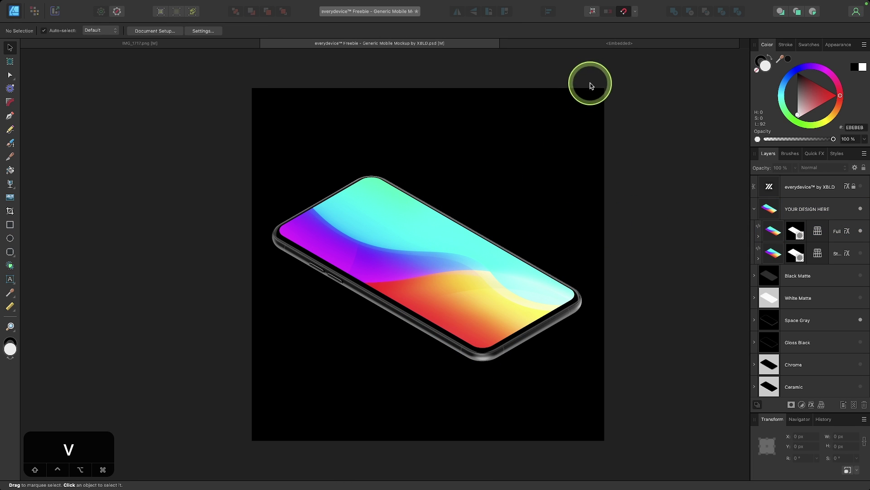
left_click(597, 43)
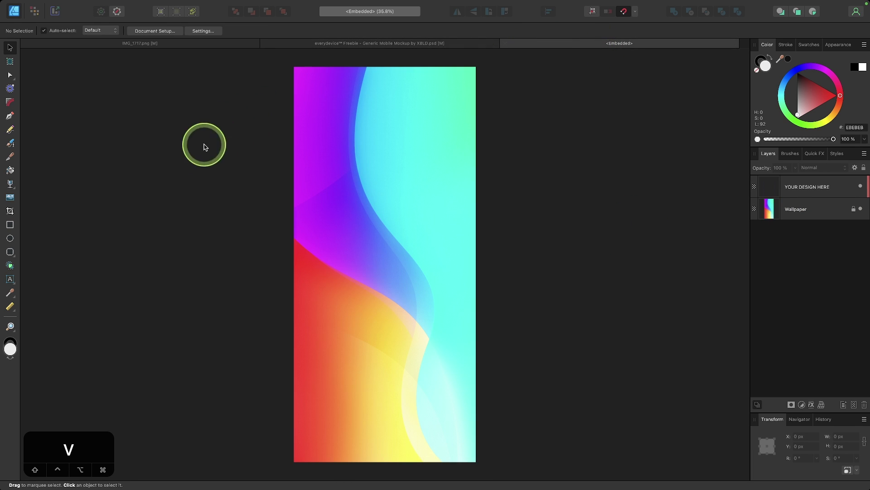
Draw a test rectangle about 1144 × 3295 px over the embedded wallpaper and check it on the phone mockup.
left_click(10, 224)
mouse_move(333, 126)
left_mouse_down()
mouse_move(403, 268)
mouse_move(425, 393)
left_mouse_up()
left_click(462, 44)
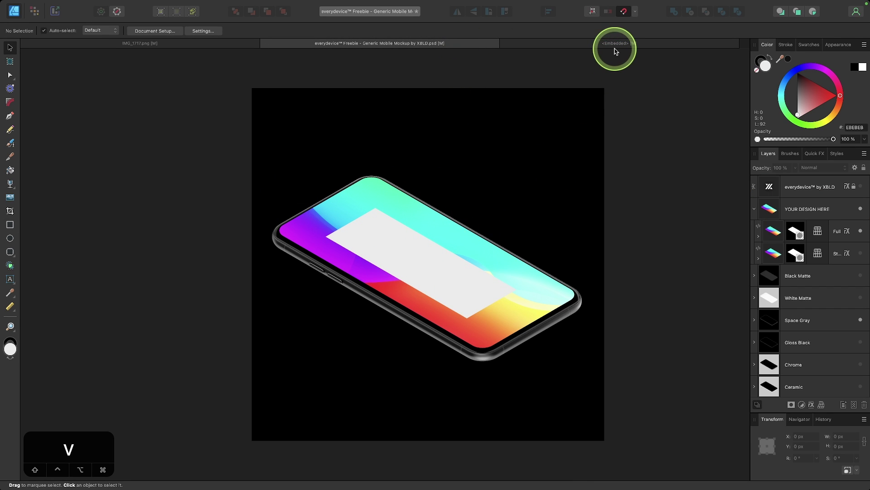
Copy the Background layer of the phone screenshot in IMG_1717.png.
left_click(188, 45)
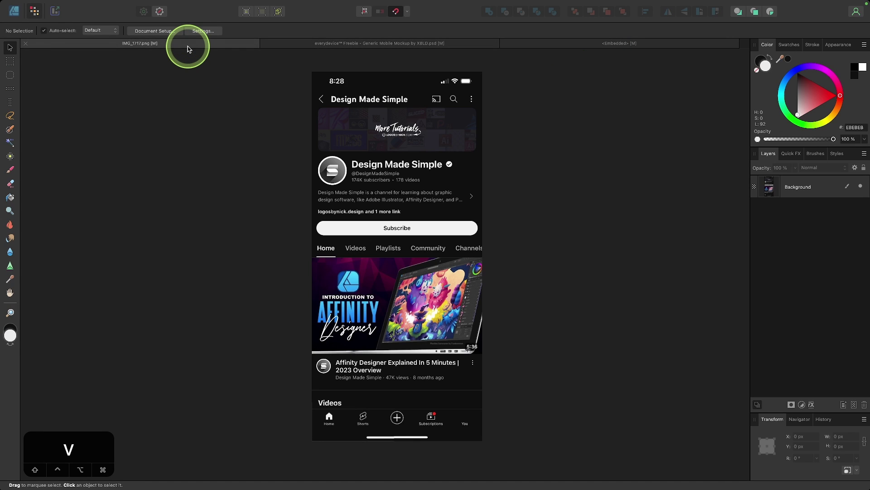
left_click(394, 146)
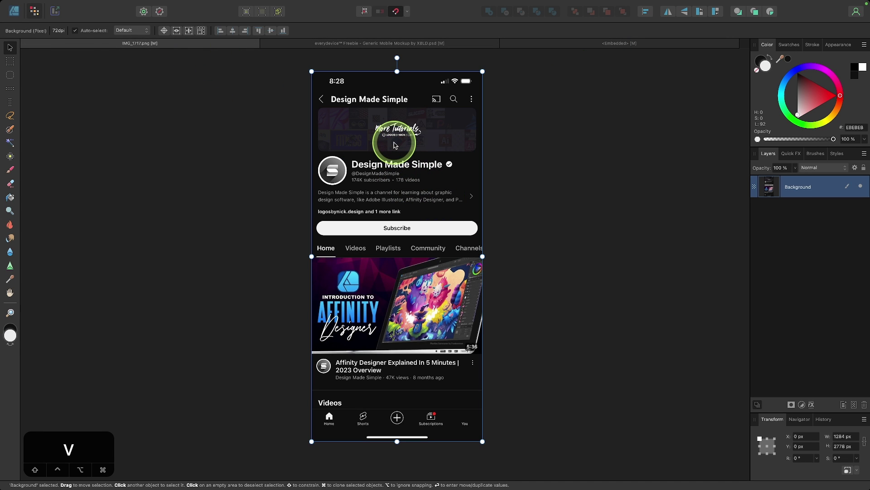
right_click(395, 144)
left_click(407, 157)
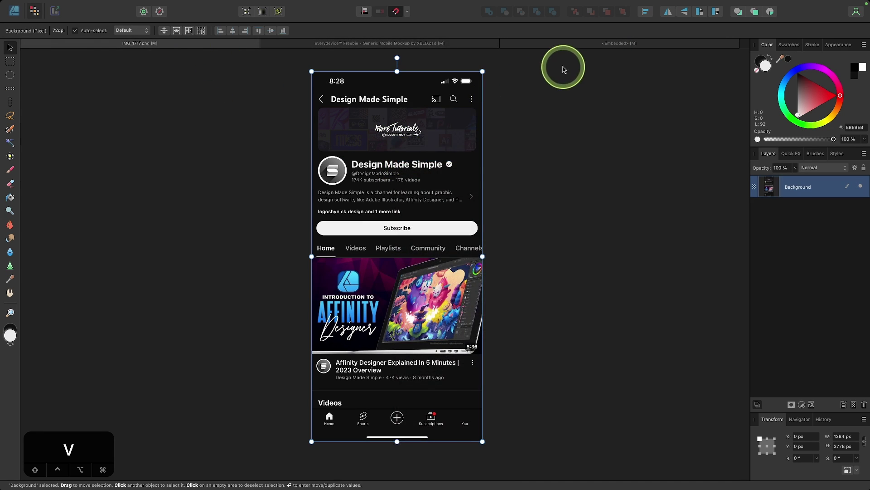
Delete the test rectangle from the embedded document and hide its Wallpaper and YOUR DESIGN HERE layers.
left_click(584, 43)
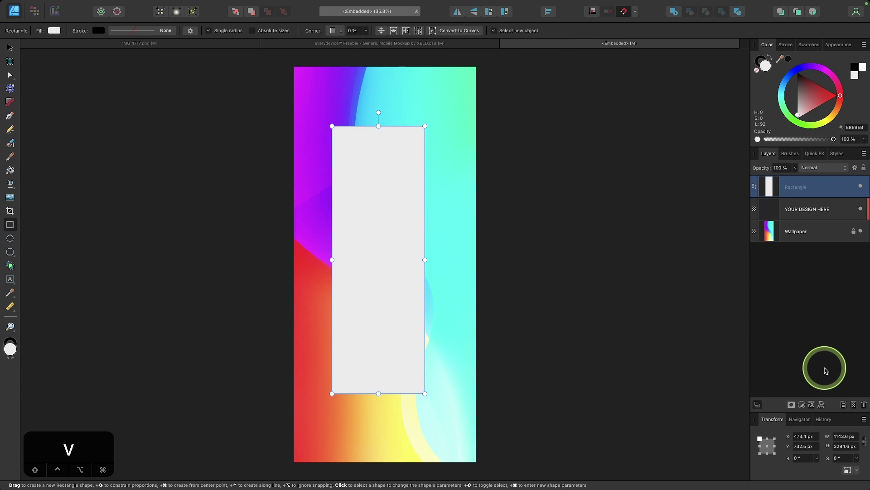
left_click(863, 404)
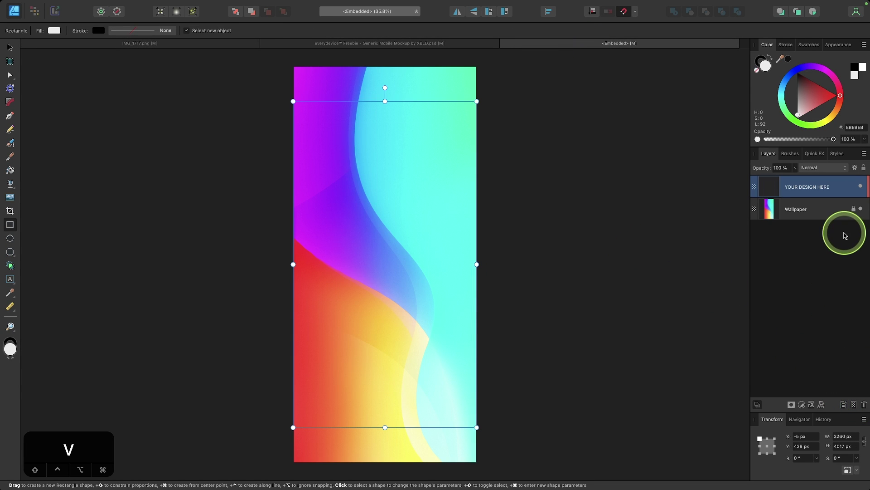
left_click(861, 209)
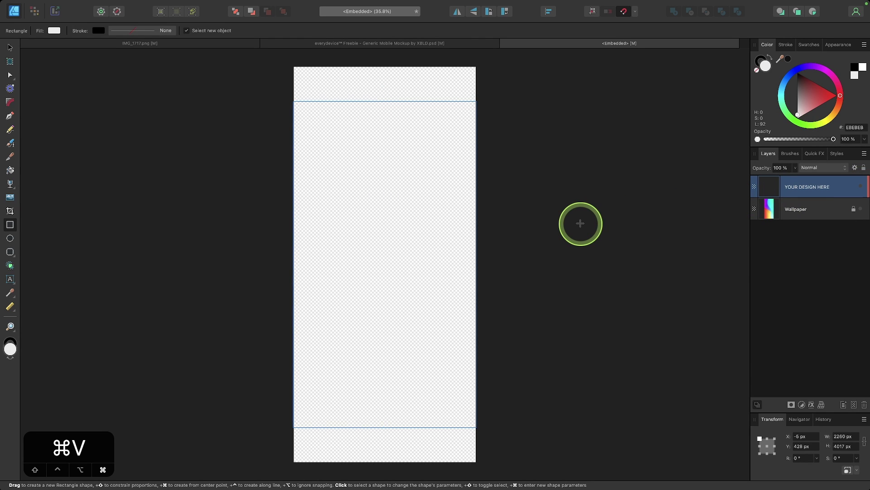
Paste the copied screenshot, scale it to about 2252 × 4872 px to fill the embedded canvas, and inspect it on the phone mockup.
key("super+v")
left_click_drag(398, 295, 476, 460)
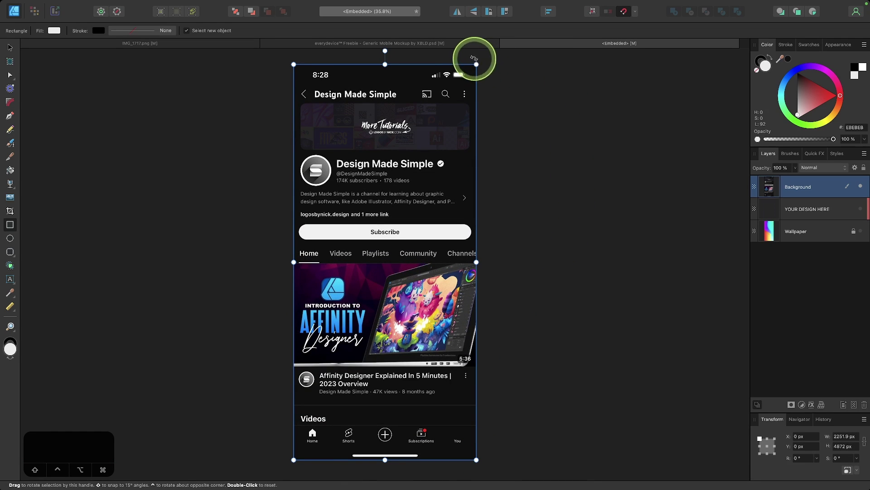
left_click(447, 47)
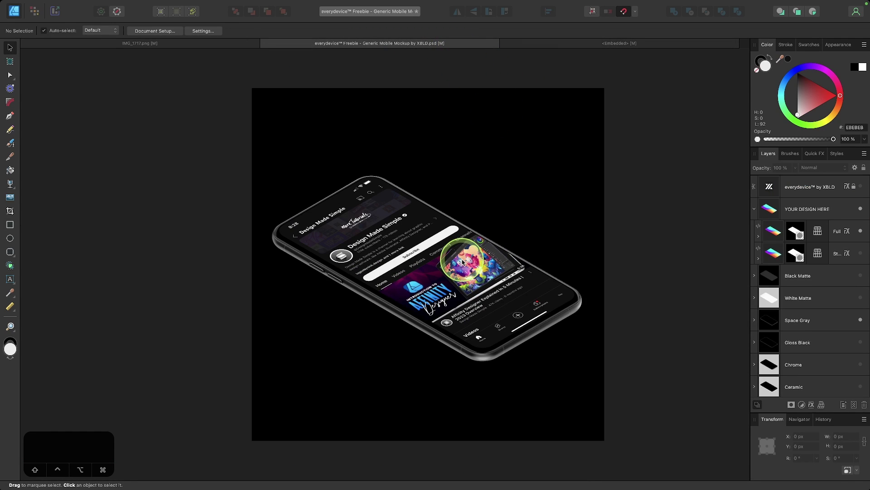
scroll(462, 262, "up", 3)
scroll(462, 261, "down", 1)
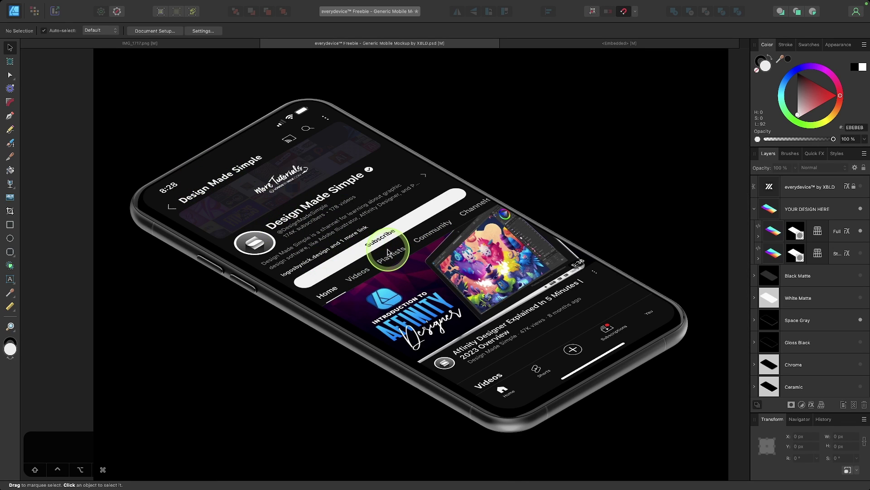
scroll(387, 252, "down", 2)
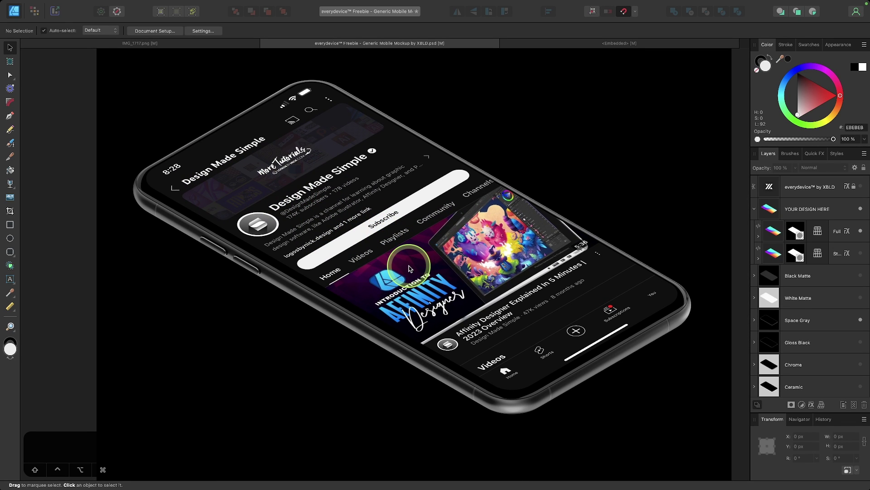
Change the phone's finish by hiding the Space Gray group and showing the Blush Gold group.
scroll(796, 254, "down", 3)
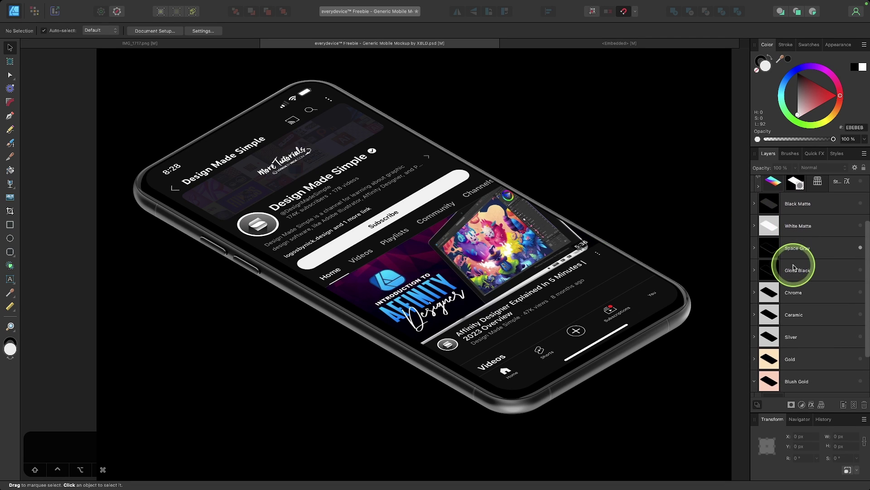
scroll(793, 267, "up", 2)
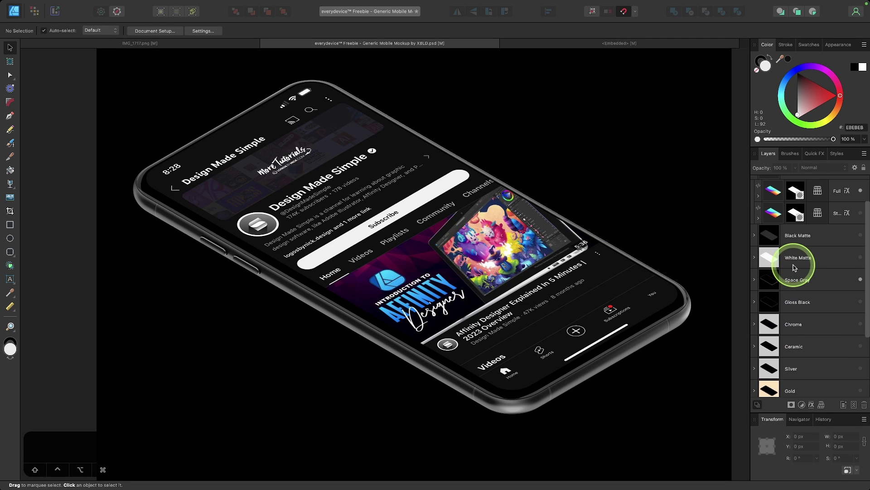
scroll(794, 268, "up", 1)
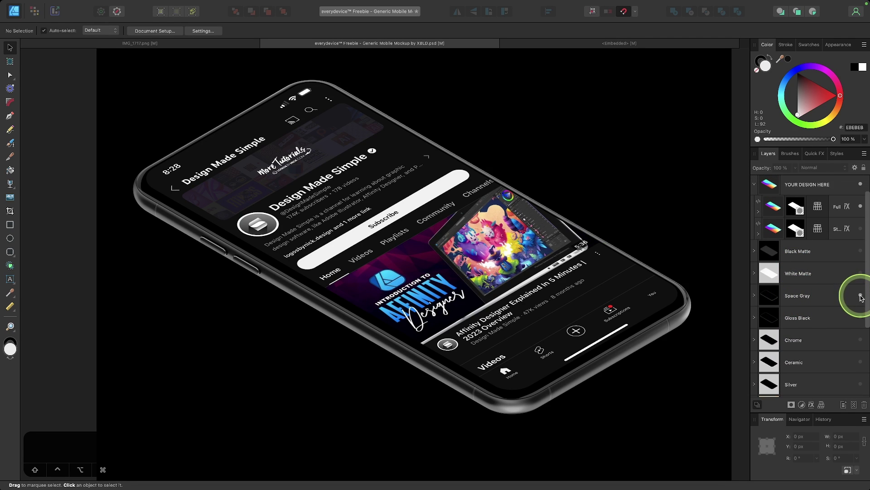
scroll(828, 307, "down", 1)
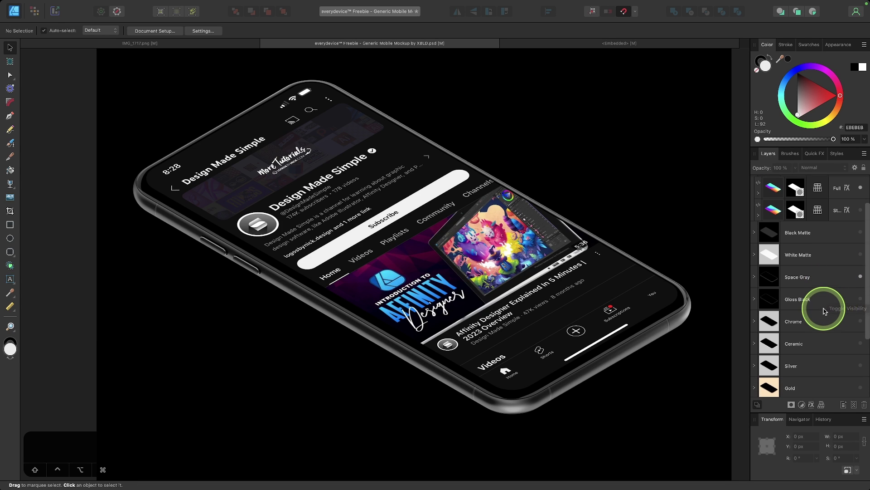
left_click(861, 273)
scroll(820, 317, "down", 2)
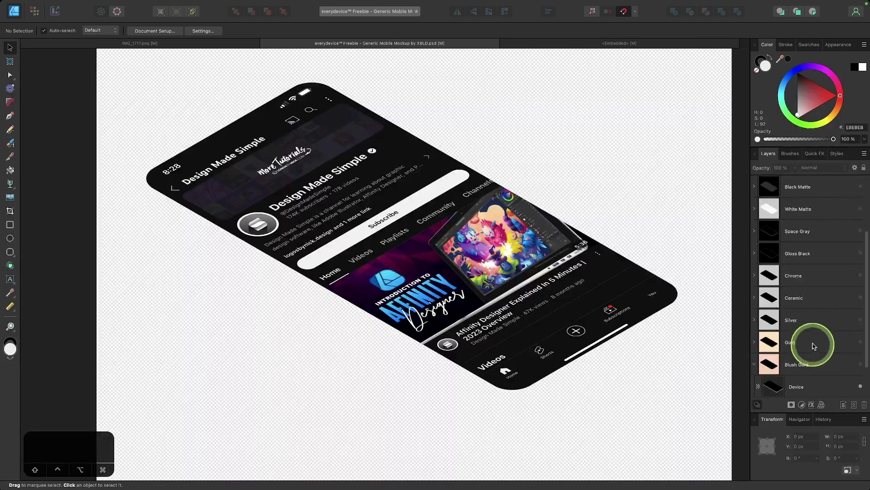
left_click(860, 365)
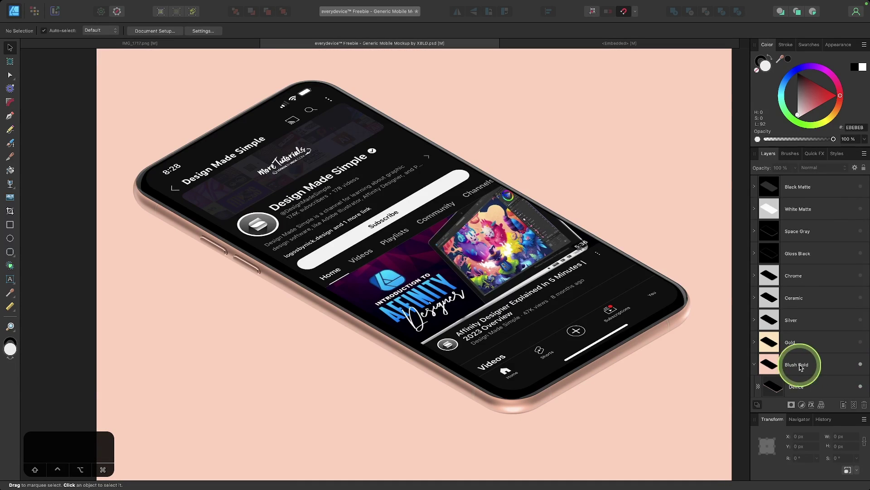
Hide the Background layer inside the Blush Gold group to leave the phone on transparency.
left_click(755, 365)
left_click(755, 366)
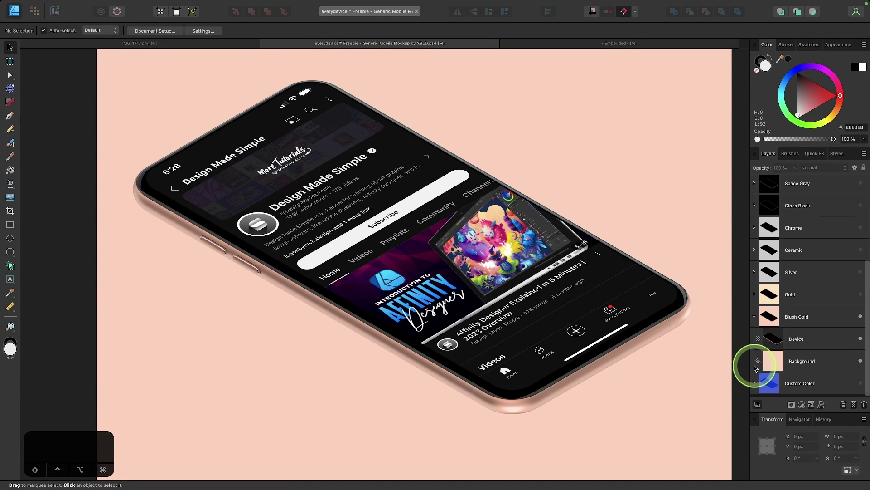
left_click(860, 365)
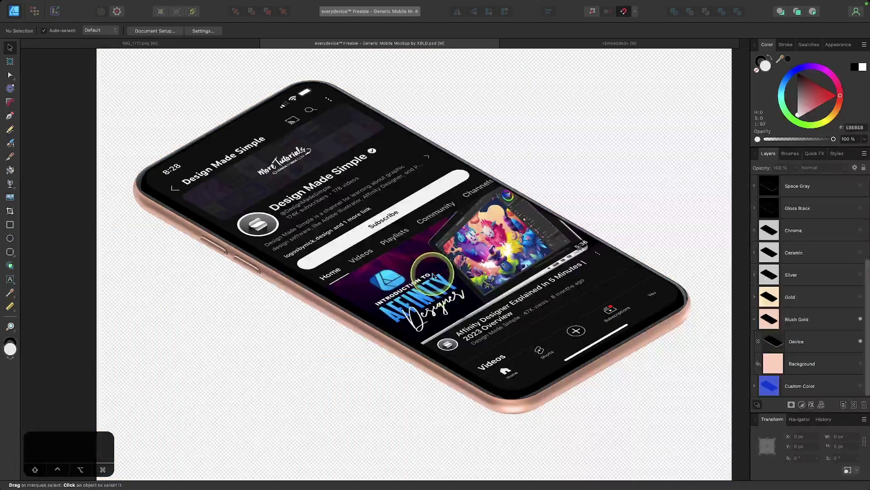
scroll(428, 274, "down", 3)
scroll(430, 274, "down", 3)
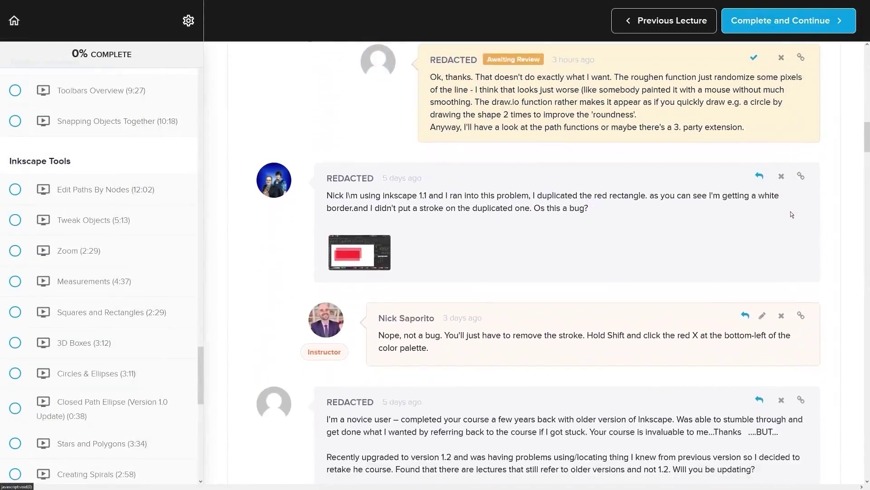
scroll(791, 214, "down", 10)
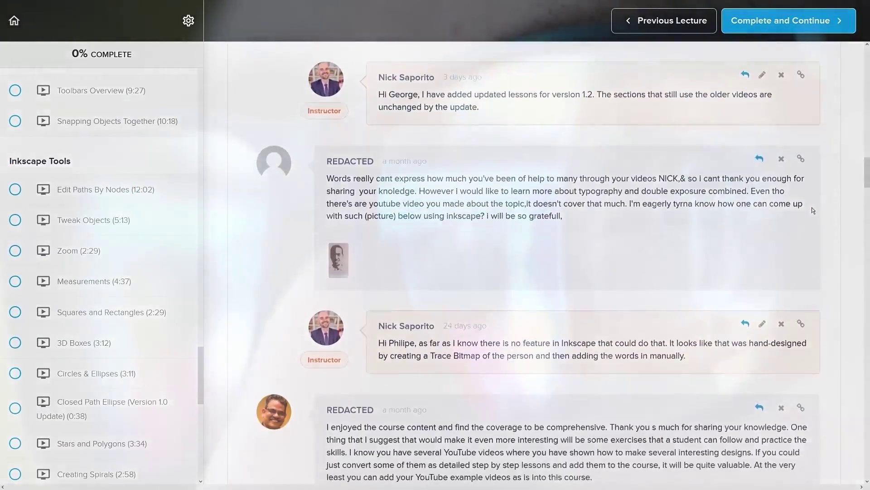